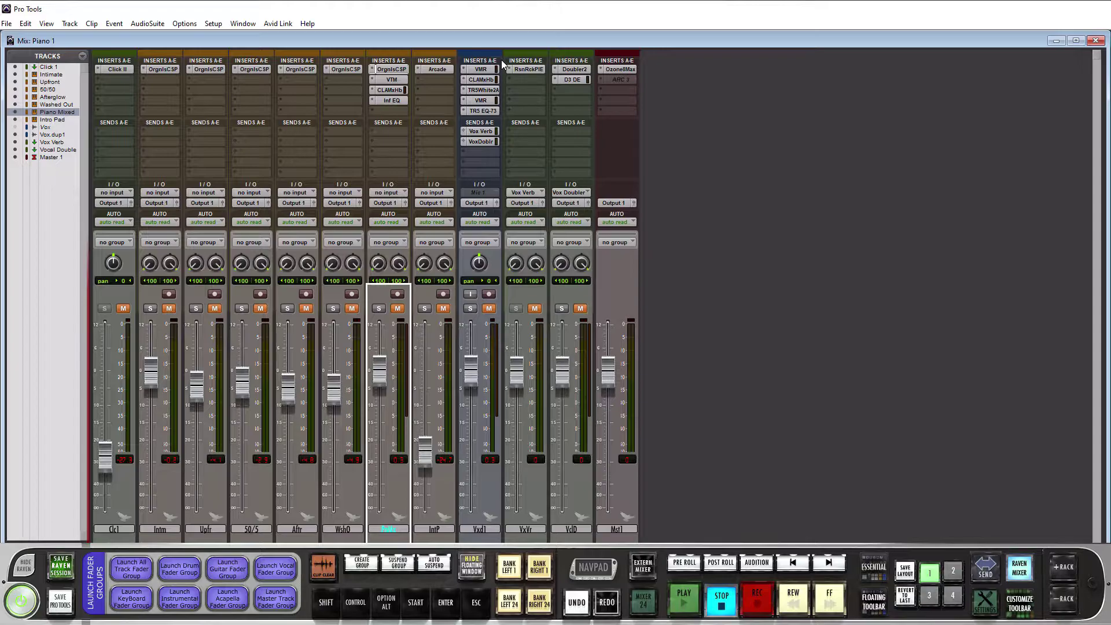
- Open the Cinematic Soft Piano instrument inserted on the Piano Mixed track and reposition its window so more of the interface shows
{"action": "left_click", "coordinate": [393, 69]}
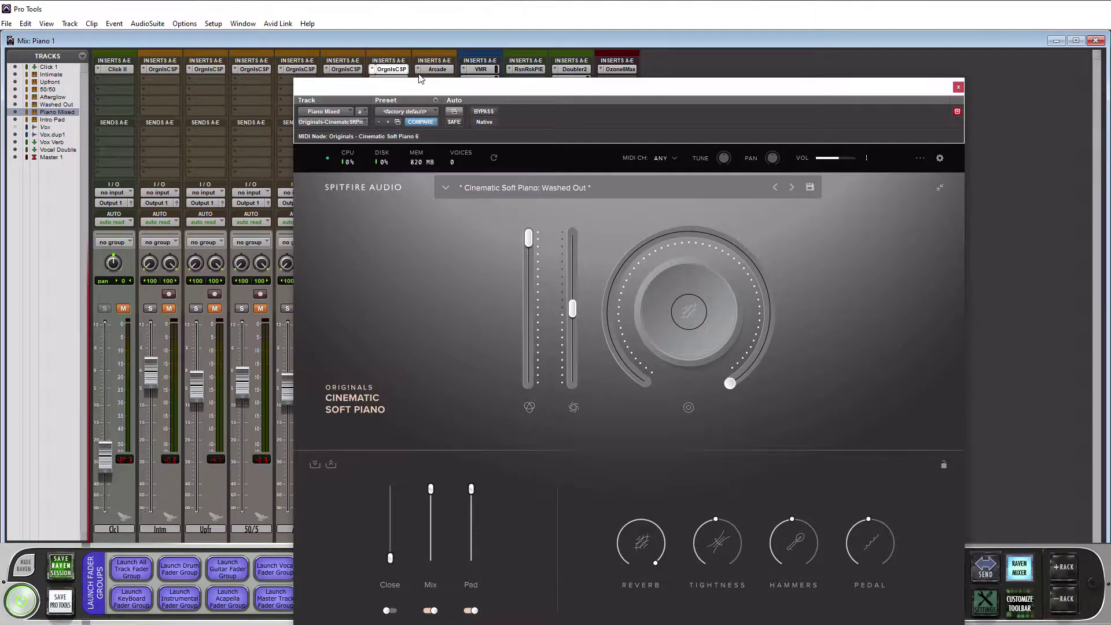
{"action": "left_click_drag", "start_coordinate": [422, 82], "coordinate": [371, 41]}
{"action": "left_click", "coordinate": [762, 273]}
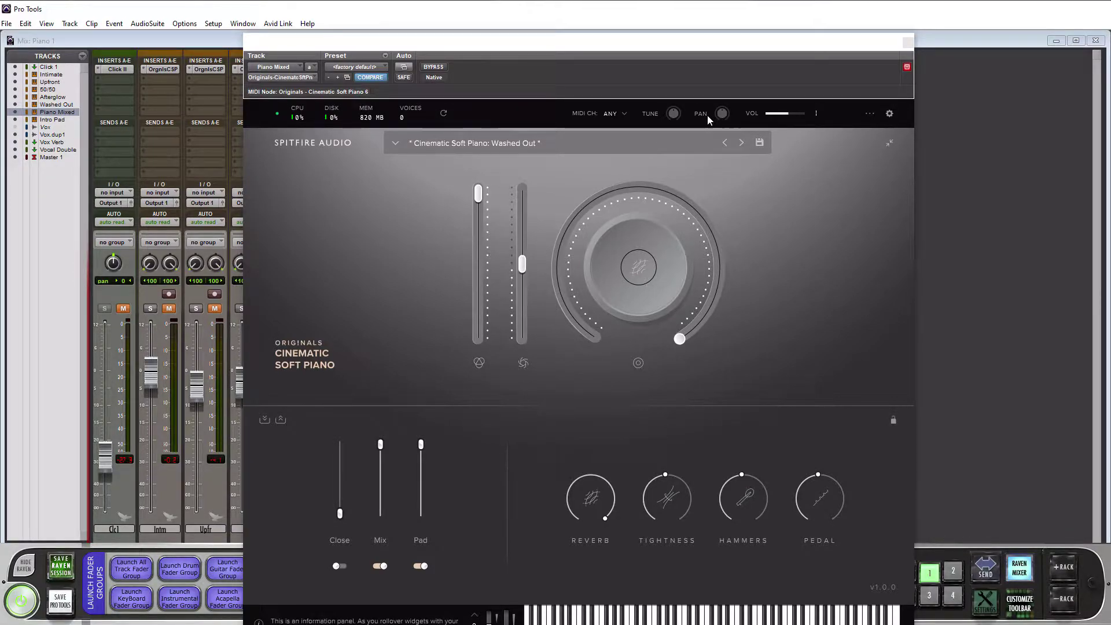
- Check the plug-in's volume control and its additional options for velocity response and CC mappings
{"action": "mouse_move", "coordinate": [790, 113]}
{"action": "left_click", "coordinate": [812, 120]}
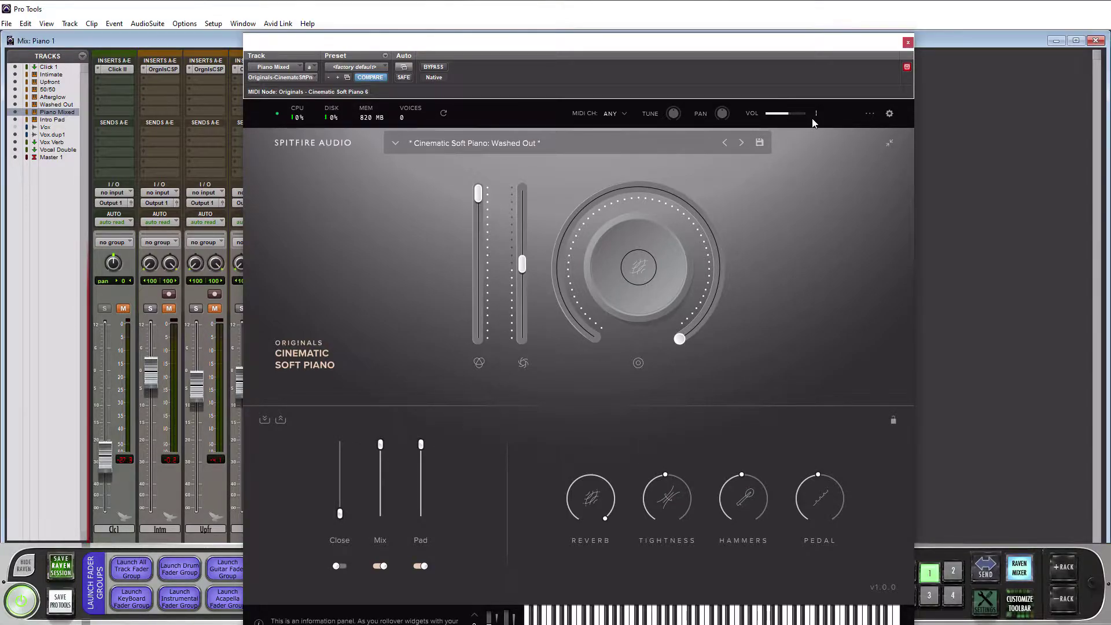
{"action": "left_click", "coordinate": [873, 115]}
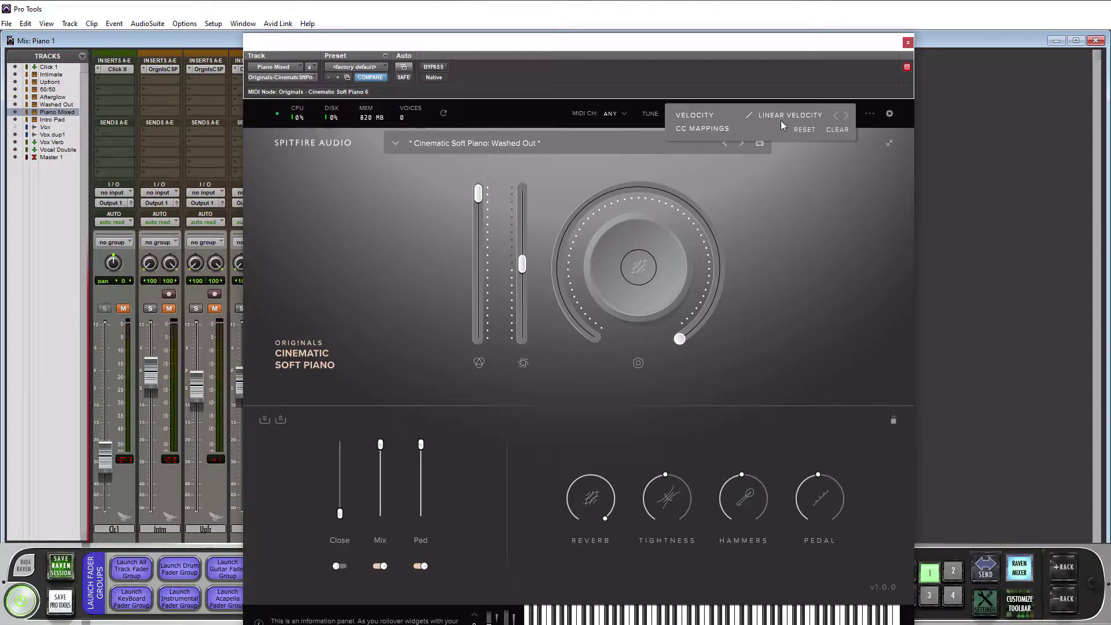
{"action": "left_click", "coordinate": [862, 158]}
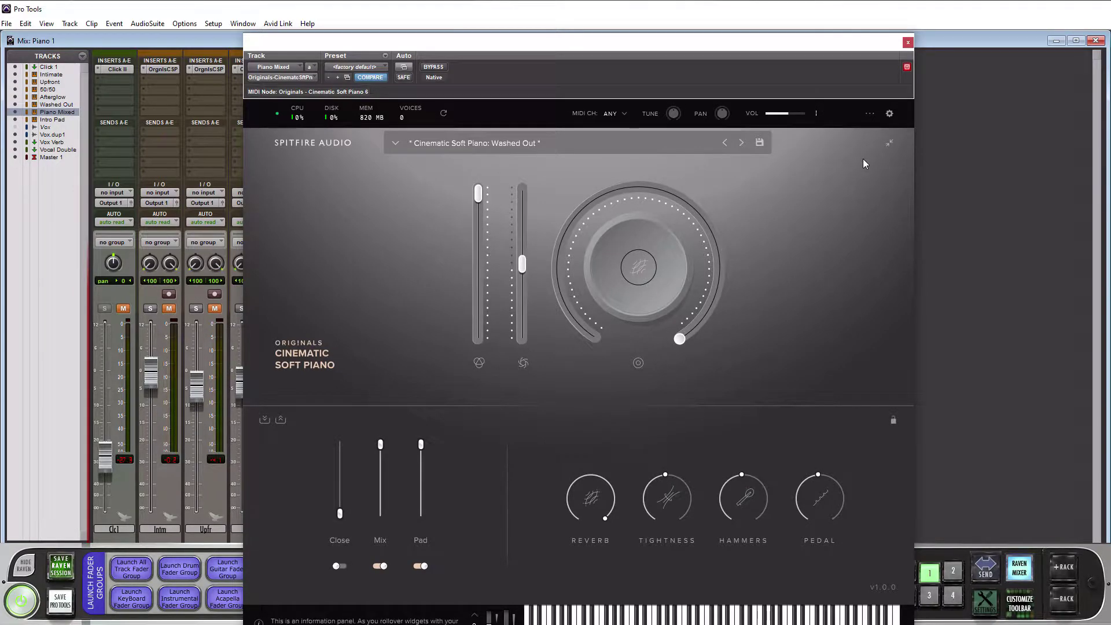
- Open the plug-in's settings and review all the Interface options, from help text to knob behaviour
{"action": "left_click", "coordinate": [889, 114]}
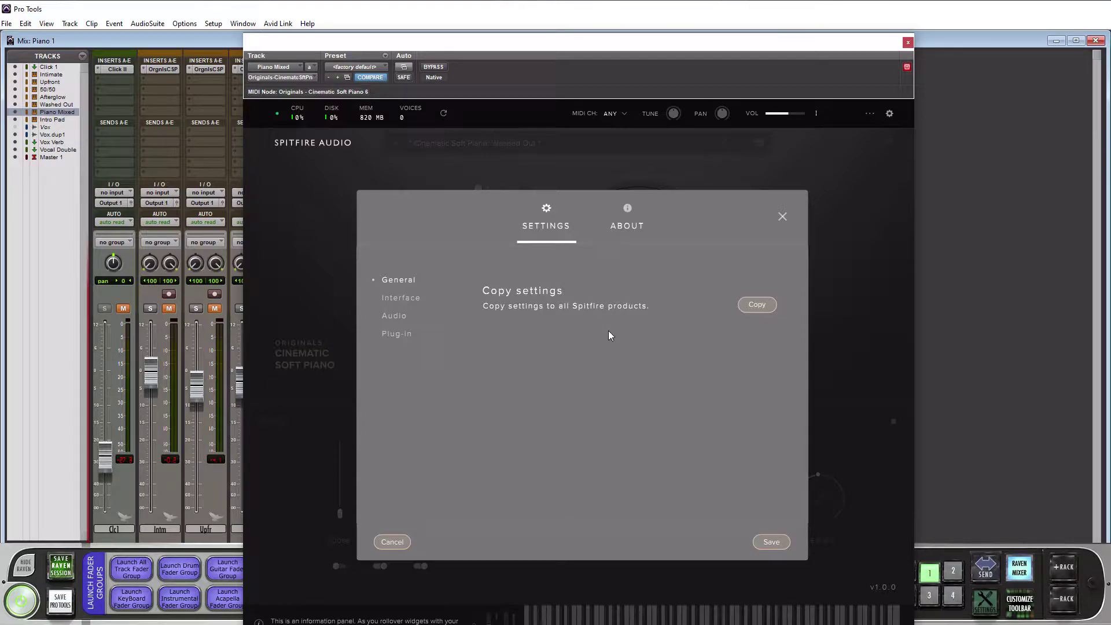
{"action": "left_click", "coordinate": [405, 299]}
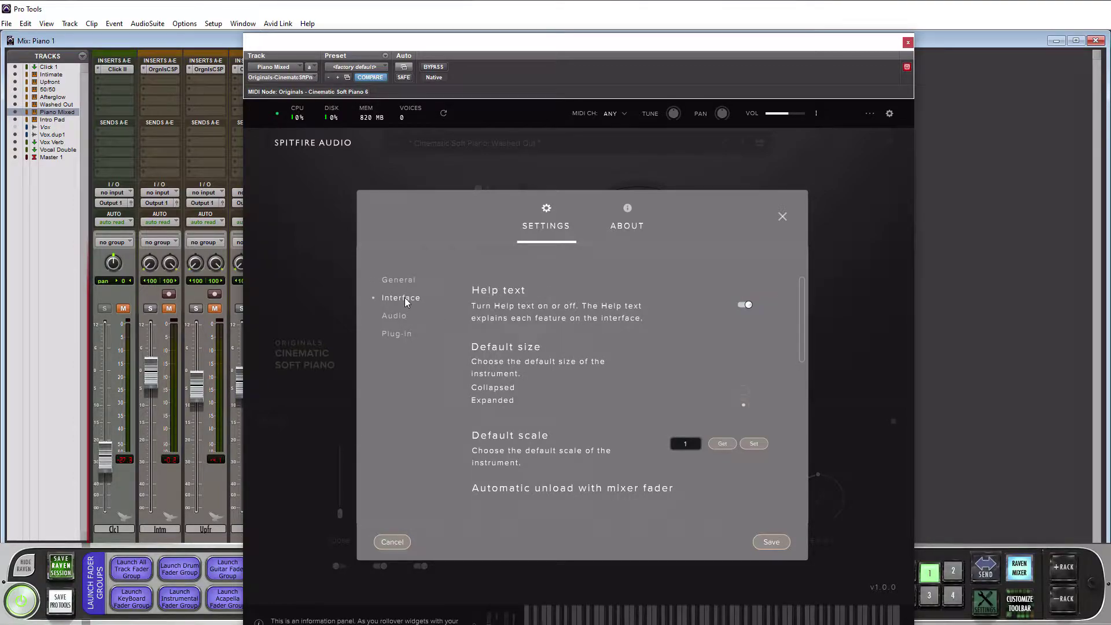
{"action": "scroll", "coordinate": [616, 360], "scroll_direction": "down", "scroll_amount": 6}
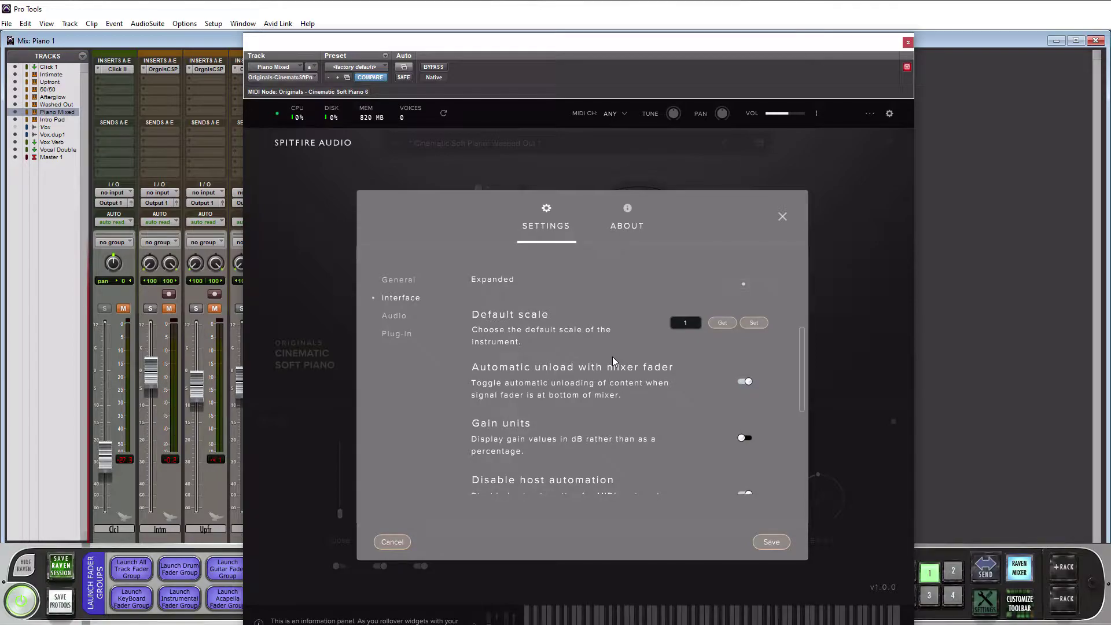
{"action": "scroll", "coordinate": [611, 359], "scroll_direction": "down", "scroll_amount": 1}
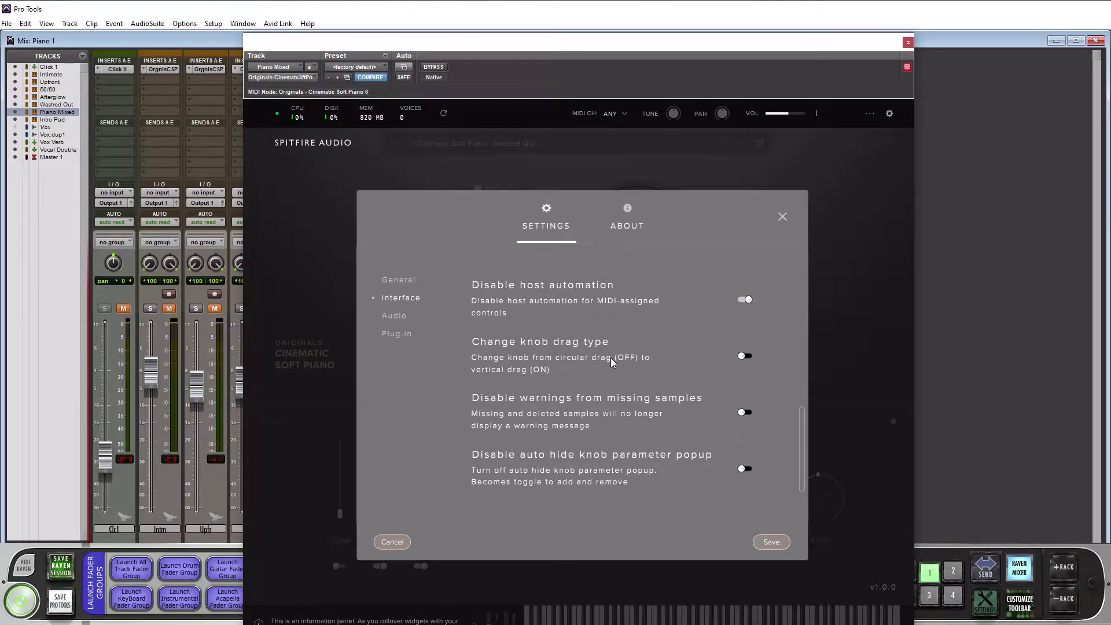
{"action": "scroll", "coordinate": [611, 360], "scroll_direction": "up", "scroll_amount": 6}
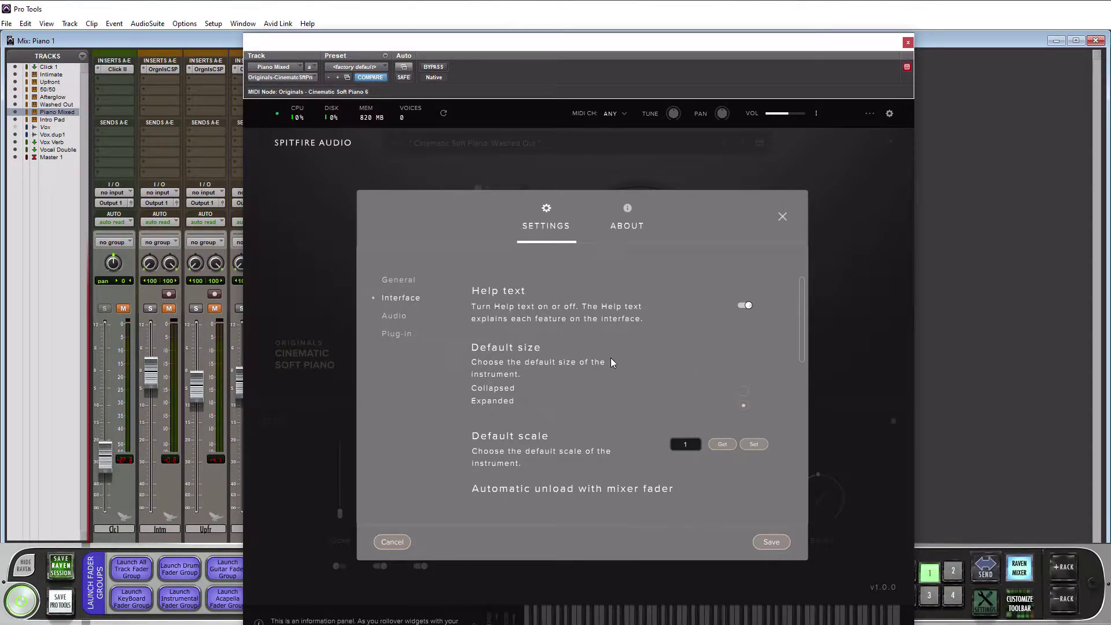
{"action": "scroll", "coordinate": [611, 363], "scroll_direction": "down", "scroll_amount": 6}
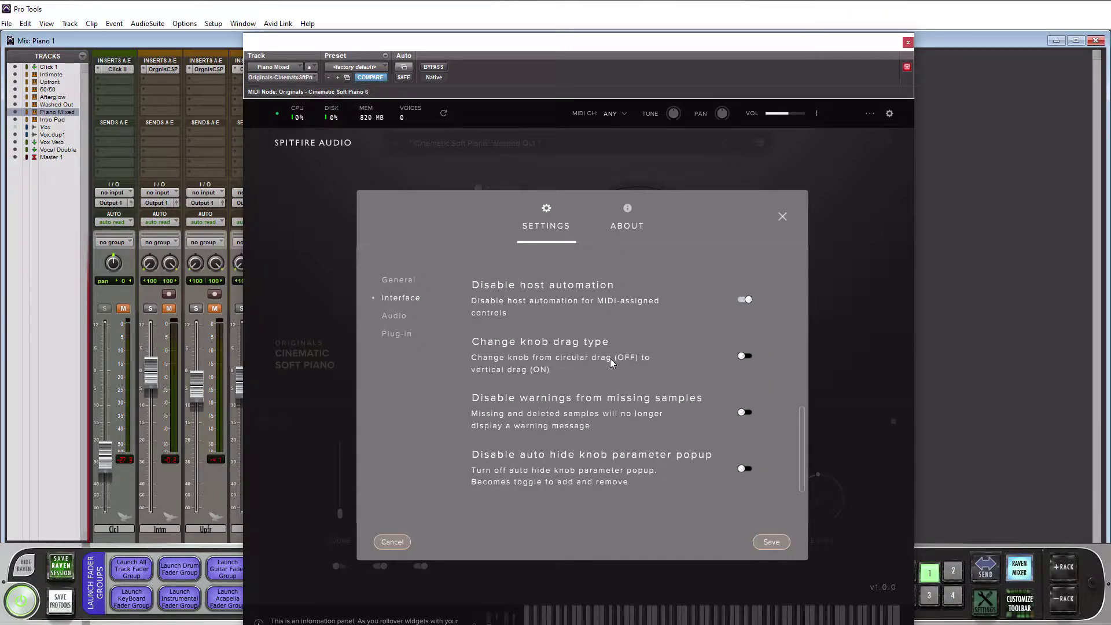
{"action": "scroll", "coordinate": [608, 364], "scroll_direction": "up", "scroll_amount": 6}
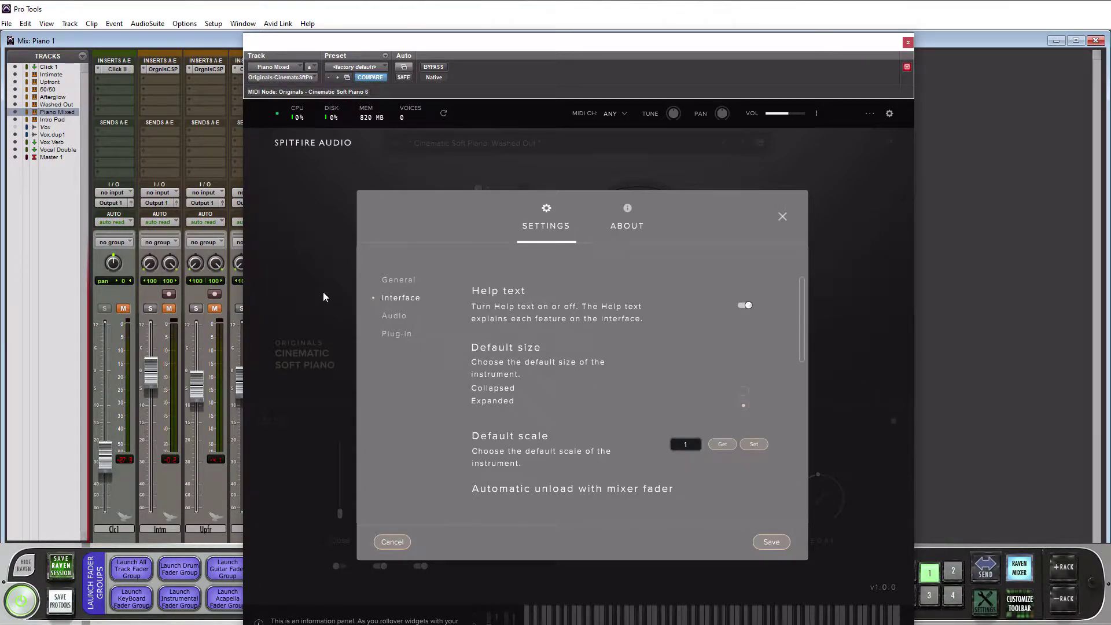
- Review the Audio settings, including maximum voices, preload size, stream buffer size, master tuning and default stereo outputs
{"action": "left_click", "coordinate": [385, 316]}
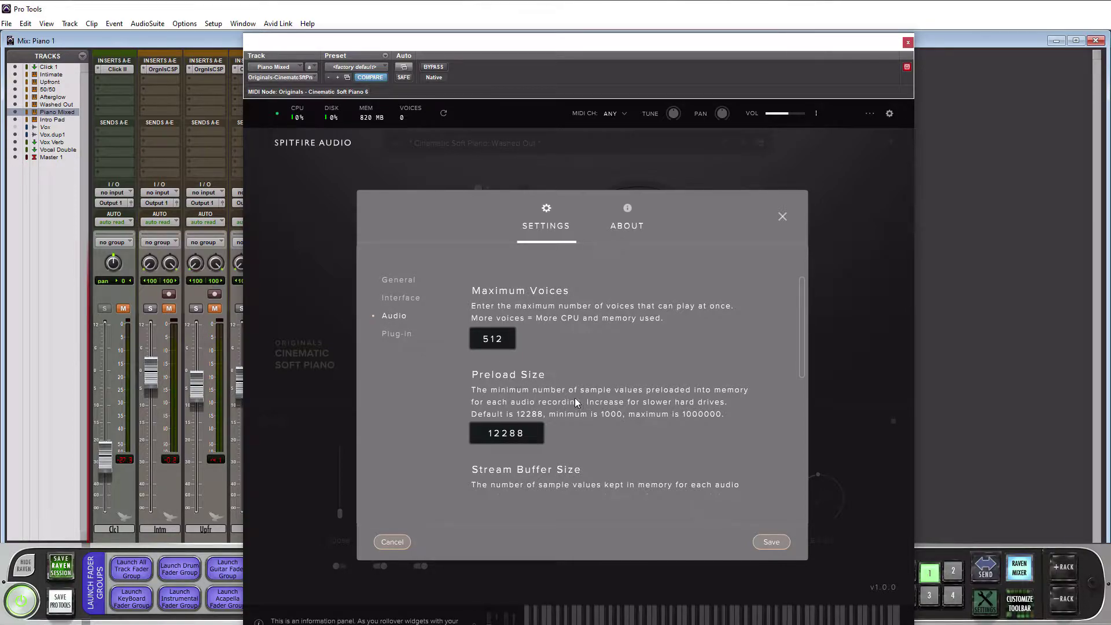
{"action": "scroll", "coordinate": [575, 403], "scroll_direction": "down", "scroll_amount": 2}
{"action": "scroll", "coordinate": [584, 403], "scroll_direction": "down", "scroll_amount": 2}
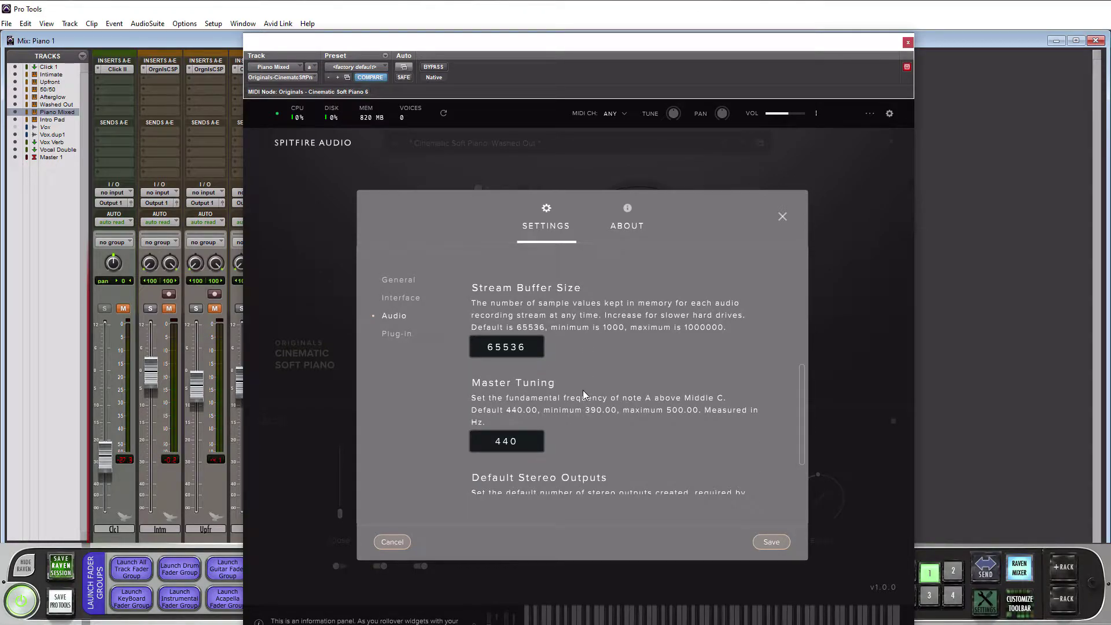
{"action": "scroll", "coordinate": [582, 390], "scroll_direction": "down", "scroll_amount": 1}
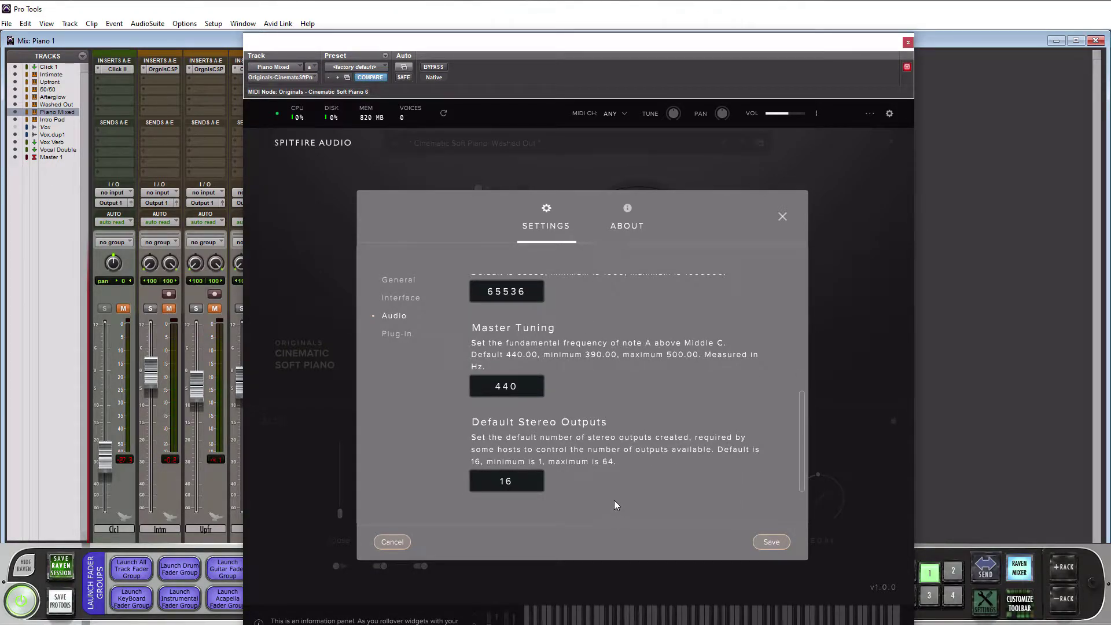
{"action": "scroll", "coordinate": [639, 413], "scroll_direction": "up", "scroll_amount": 5}
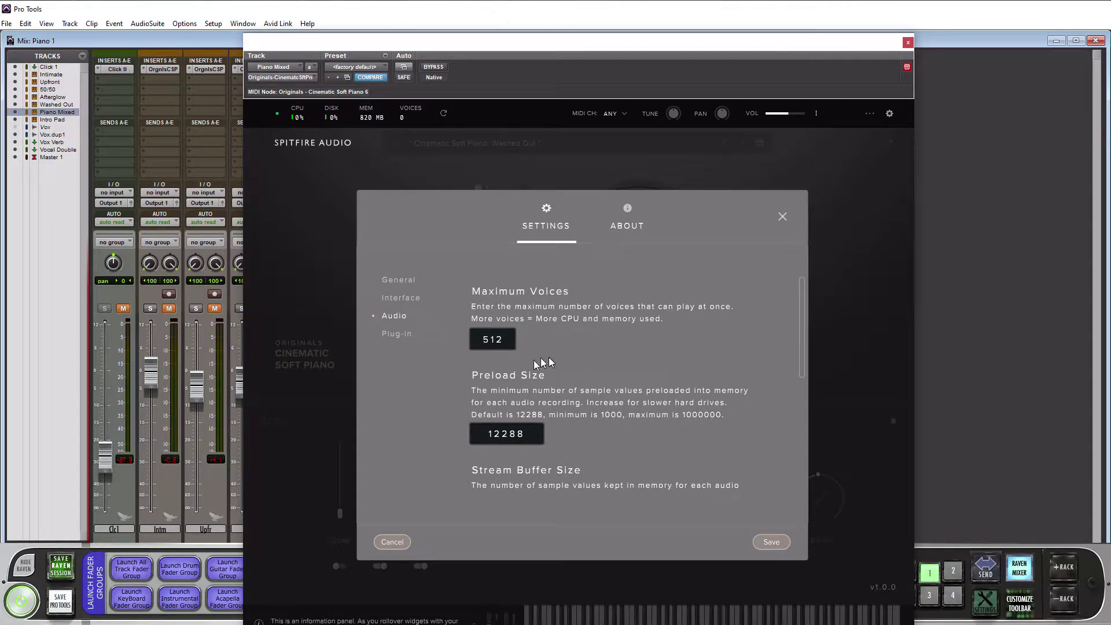
- Check the Plug-in default preset setting and the About information, and close the settings without saving
{"action": "left_click", "coordinate": [400, 335]}
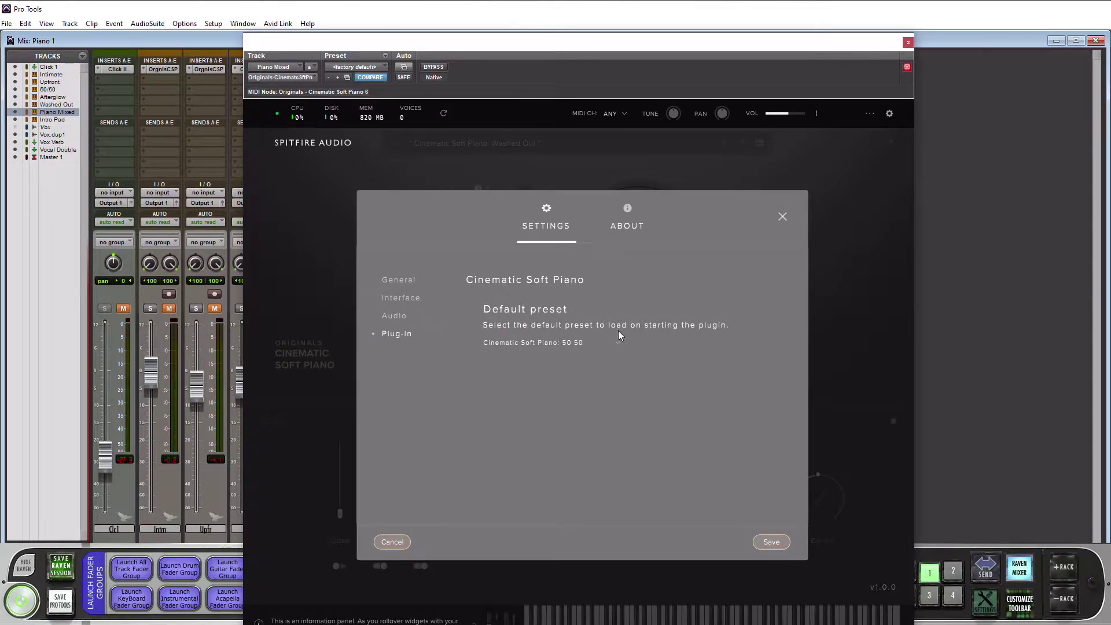
{"action": "left_click", "coordinate": [627, 211]}
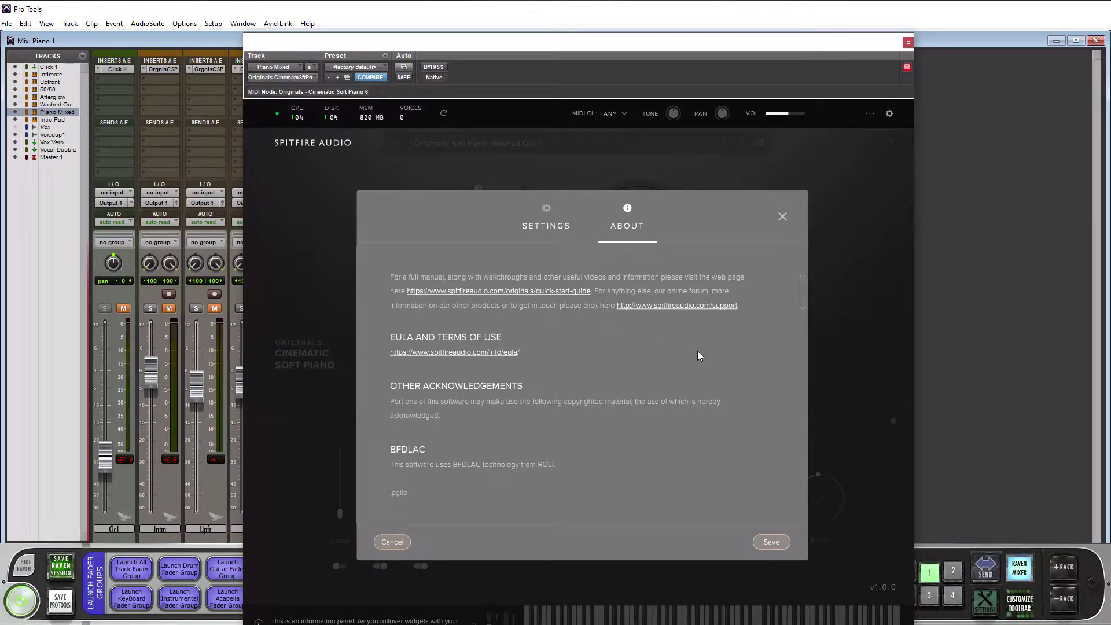
{"action": "left_click", "coordinate": [782, 217]}
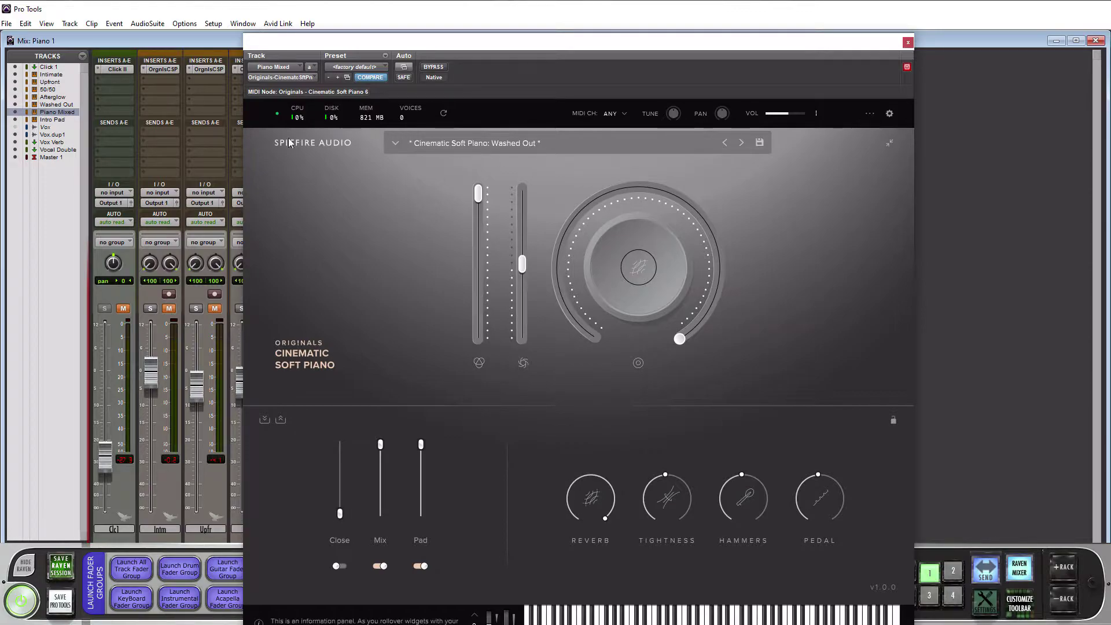
- Look through the available Cinematic Soft Piano presets and toggle the instrument between its collapsed and expanded views
{"action": "left_click", "coordinate": [395, 144]}
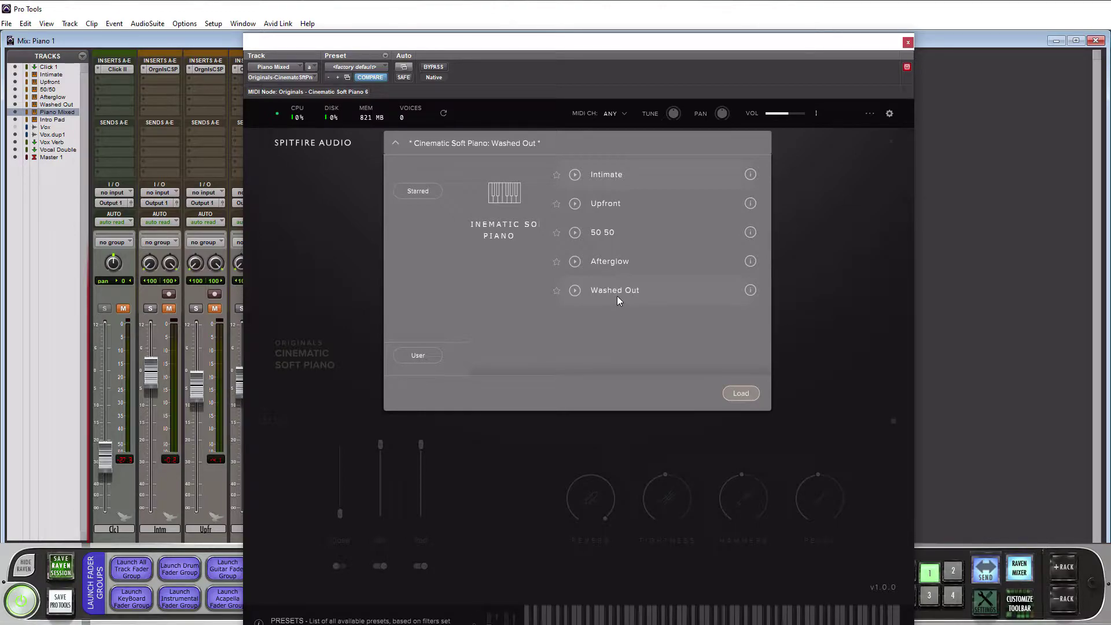
{"action": "left_click", "coordinate": [828, 231]}
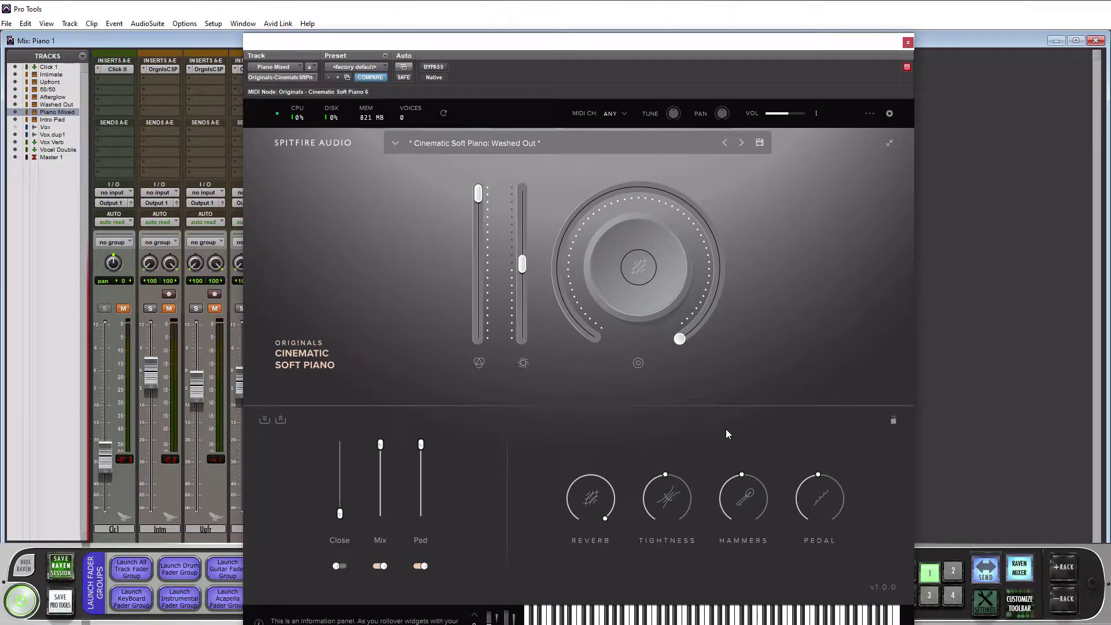
{"action": "left_click", "coordinate": [890, 143]}
{"action": "left_click", "coordinate": [889, 142]}
{"action": "left_click", "coordinate": [889, 143]}
{"action": "left_click", "coordinate": [889, 143]}
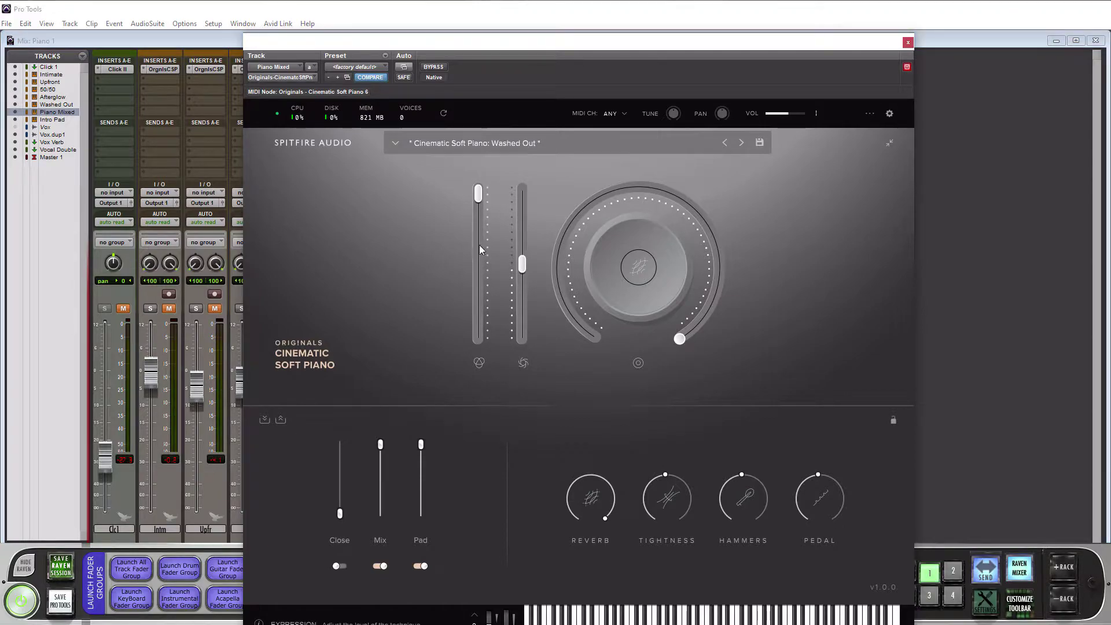
- Inspect the Expression and Dynamics sliders and the parameters that can be assigned to the large knob
{"action": "mouse_move", "coordinate": [478, 216]}
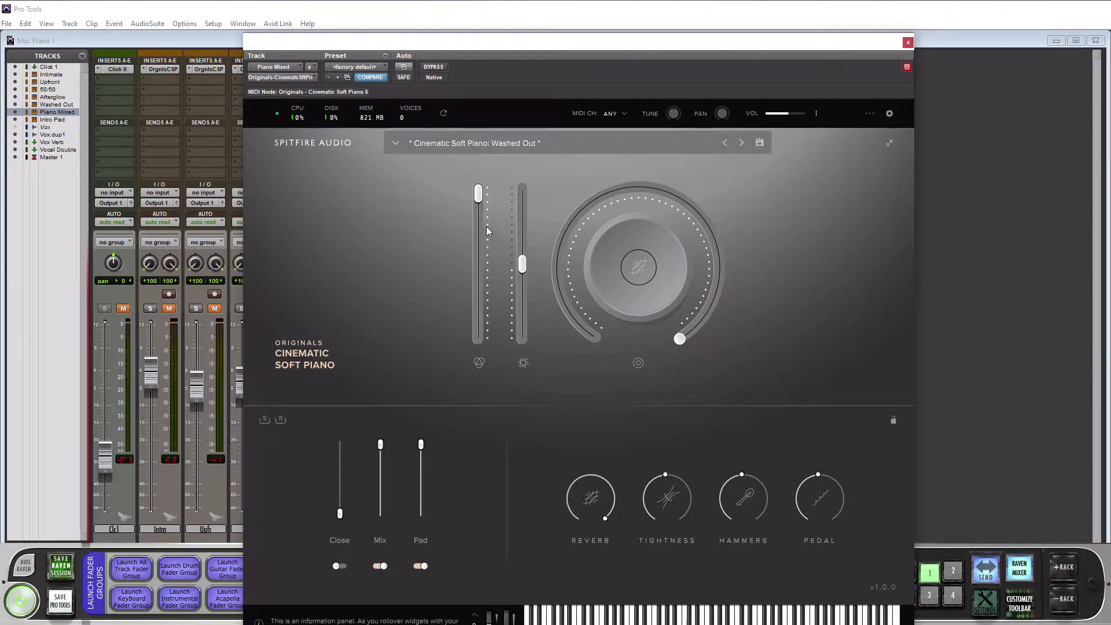
{"action": "mouse_move", "coordinate": [472, 263]}
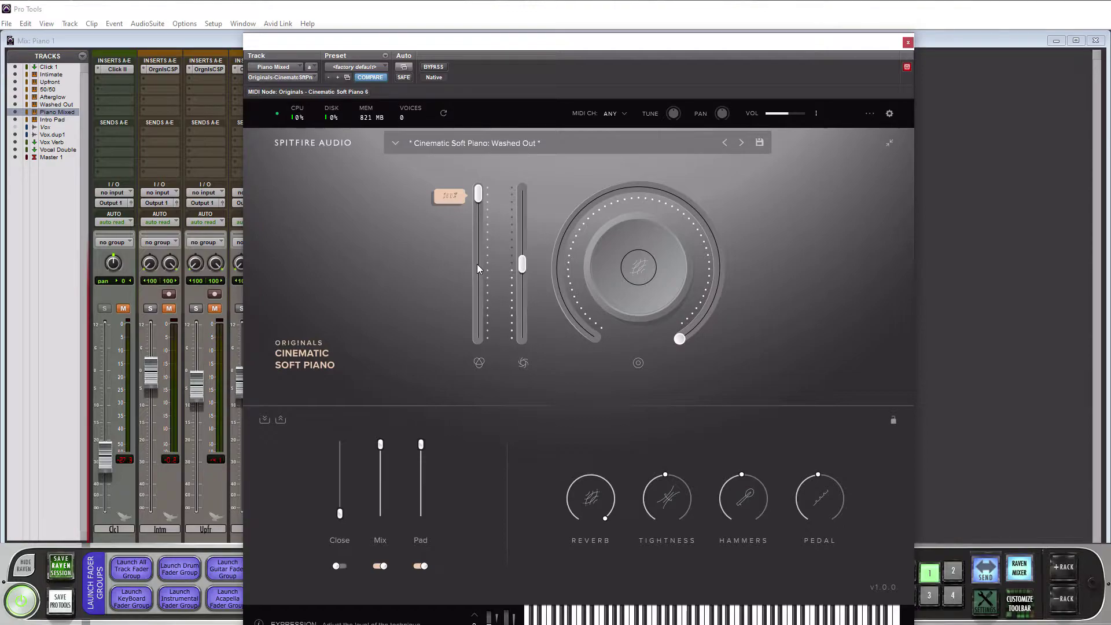
{"action": "mouse_move", "coordinate": [518, 212]}
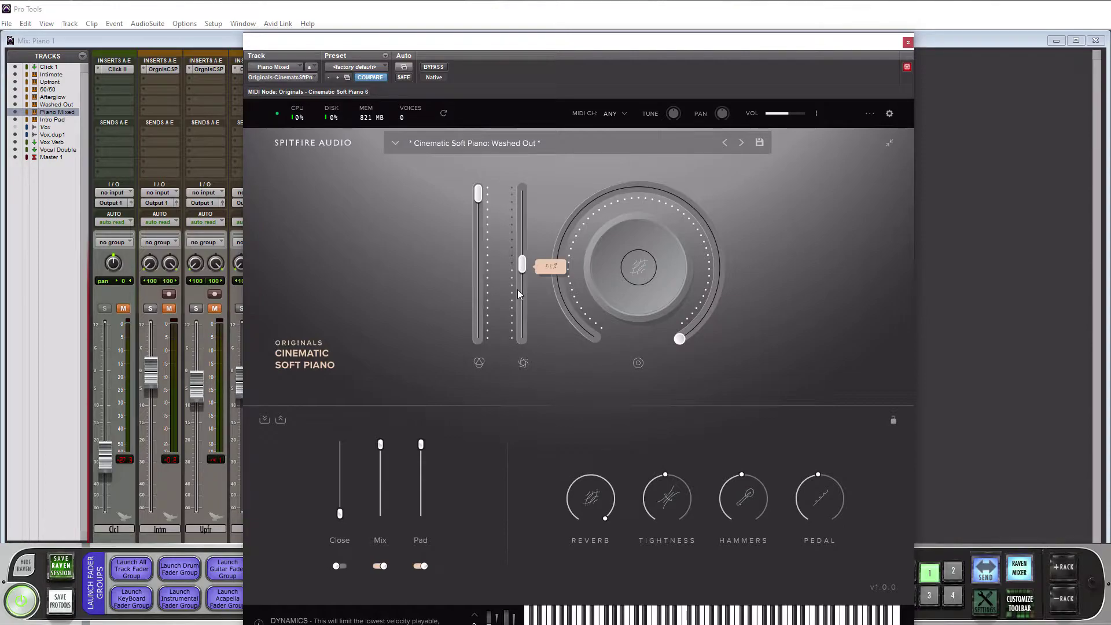
{"action": "left_click", "coordinate": [639, 267]}
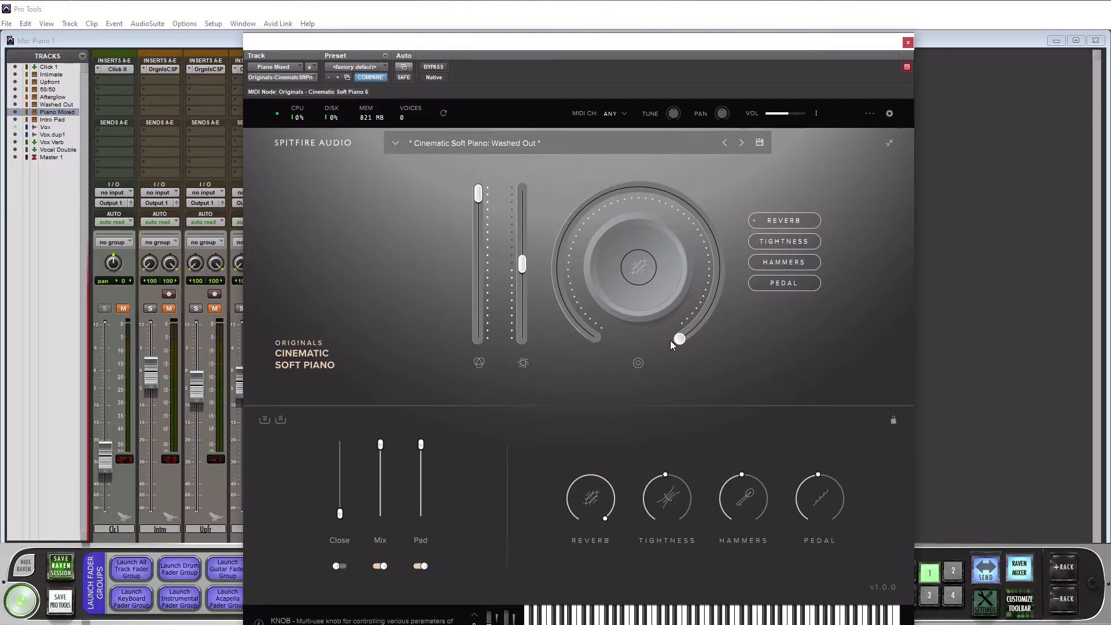
{"action": "left_click", "coordinate": [679, 339]}
{"action": "mouse_move", "coordinate": [679, 339]}
{"action": "left_mouse_down"}
{"action": "mouse_move", "coordinate": [718, 263]}
{"action": "mouse_move", "coordinate": [575, 207]}
{"action": "mouse_move", "coordinate": [628, 199]}
{"action": "mouse_move", "coordinate": [664, 333]}
{"action": "left_mouse_up"}
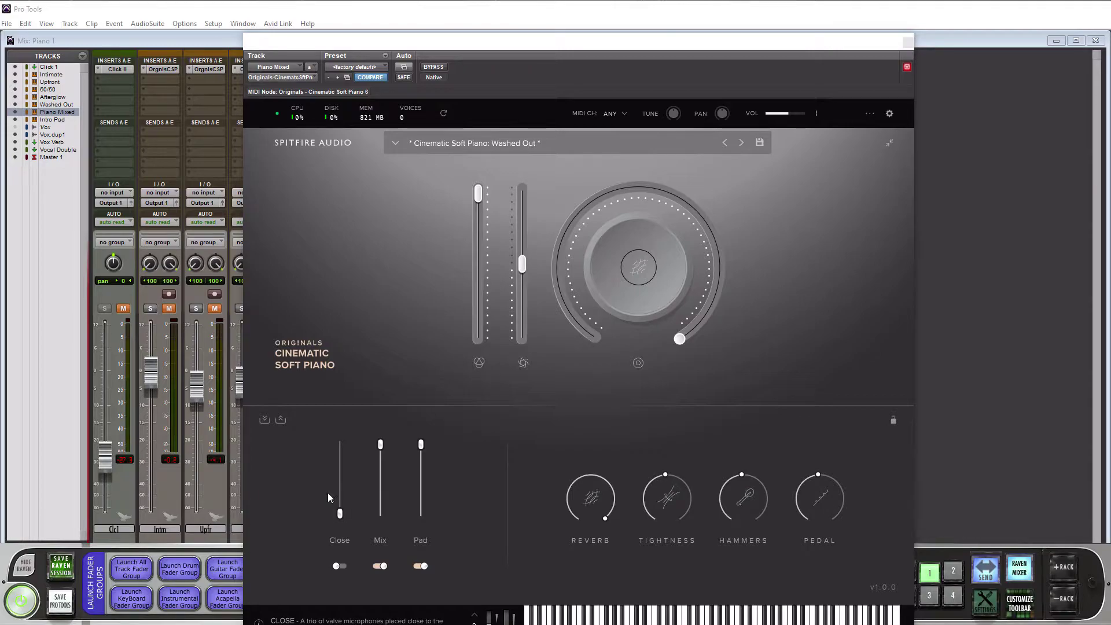
- Examine the Close, Mix and Pad faders and the Reverb, Tightness, Hammers and Pedal knobs
{"action": "mouse_move", "coordinate": [376, 477]}
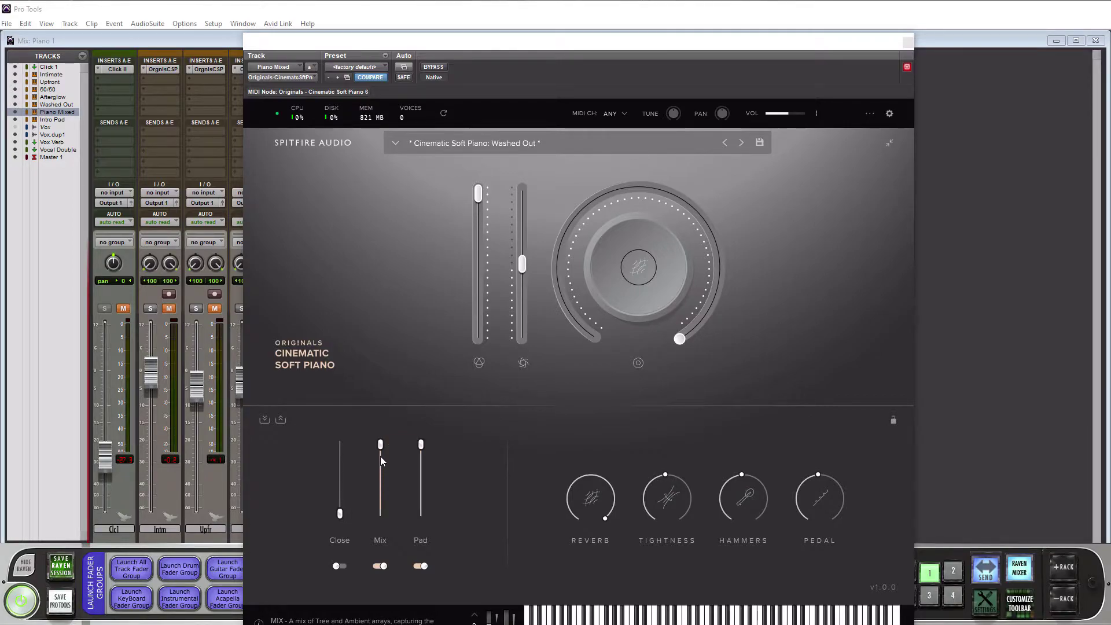
{"action": "mouse_move", "coordinate": [383, 507]}
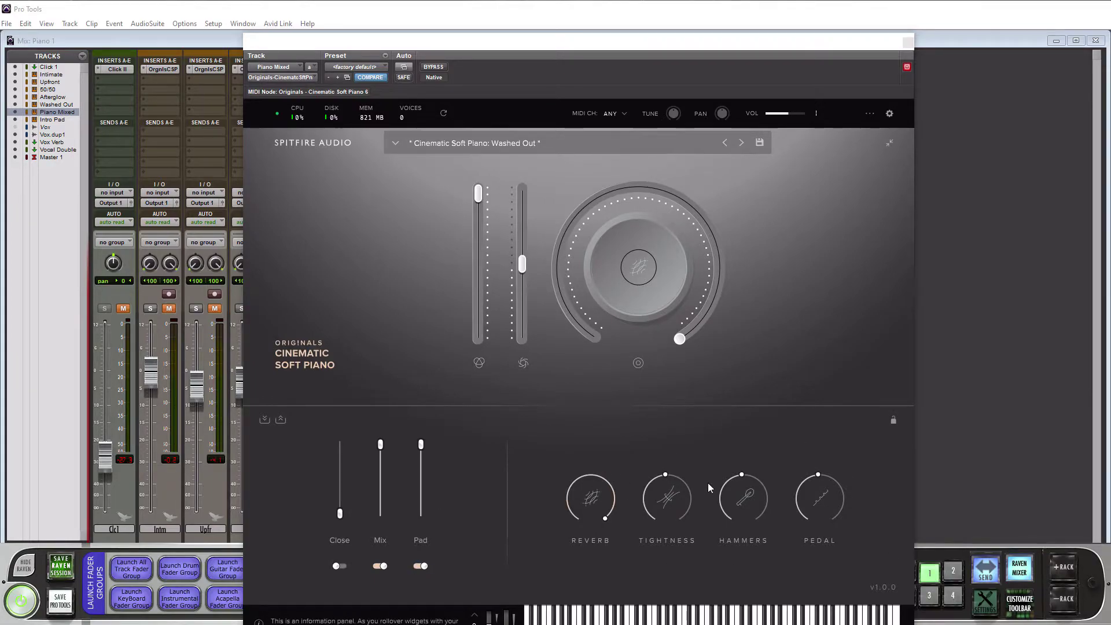
{"action": "mouse_move", "coordinate": [838, 512]}
{"action": "mouse_move", "coordinate": [583, 507]}
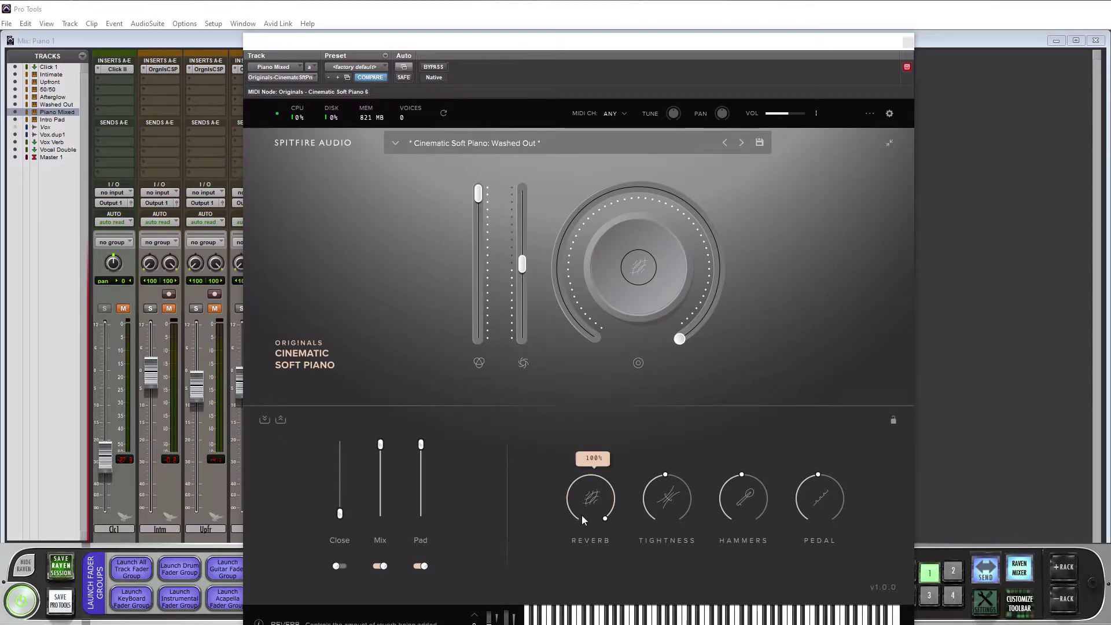
{"action": "mouse_move", "coordinate": [671, 498]}
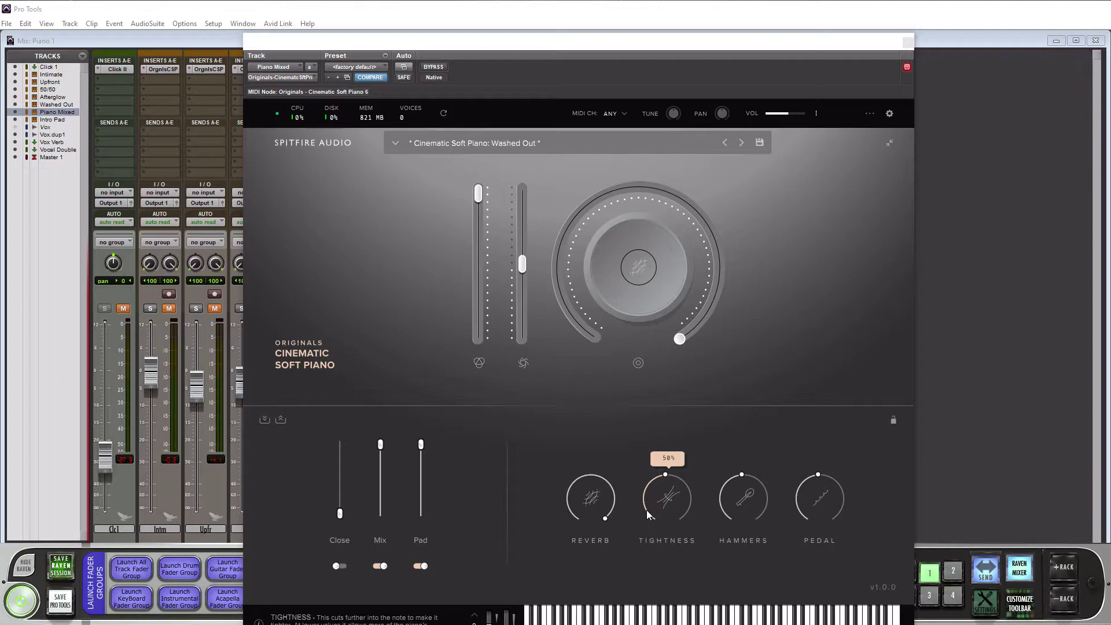
{"action": "mouse_move", "coordinate": [738, 507]}
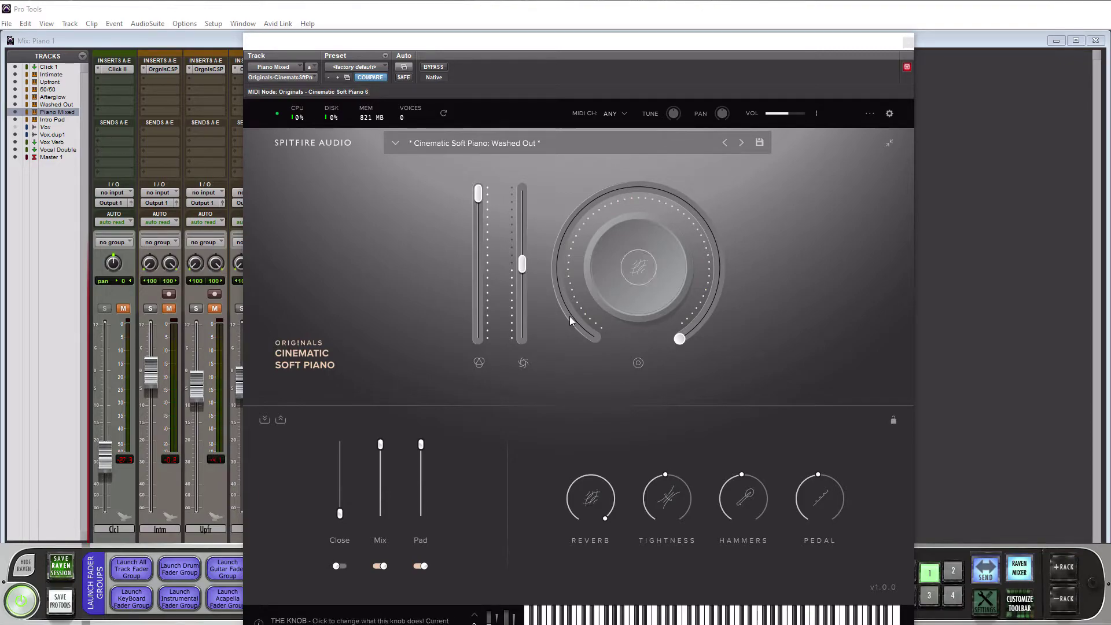
- Move the instrument window aside to uncover the mixer's channel strips
{"action": "left_click_drag", "start_coordinate": [420, 42], "coordinate": [770, 13]}
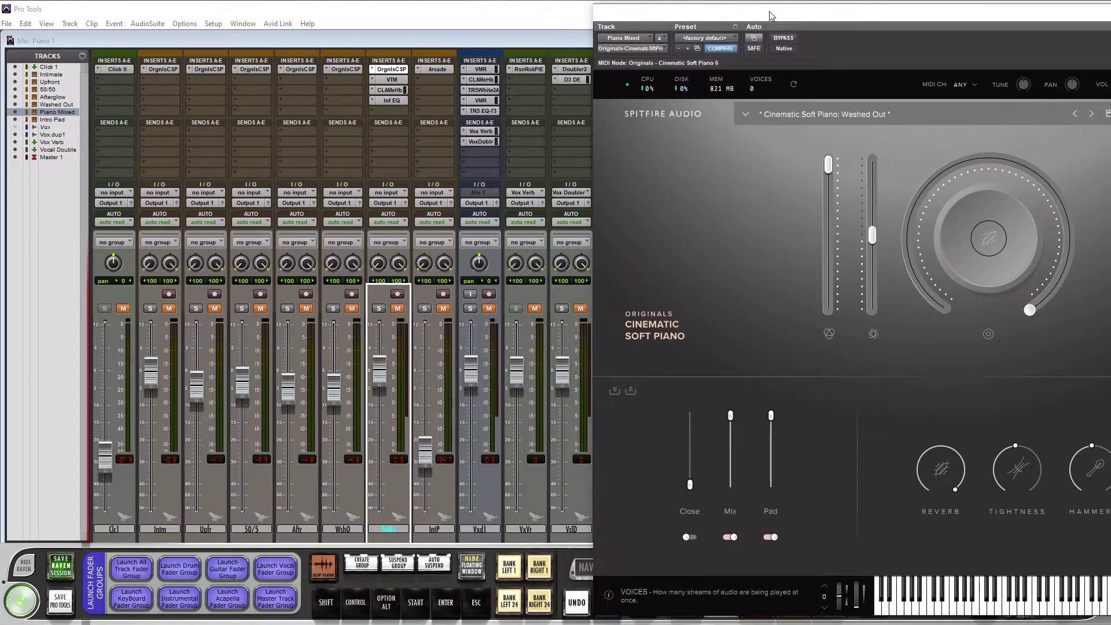